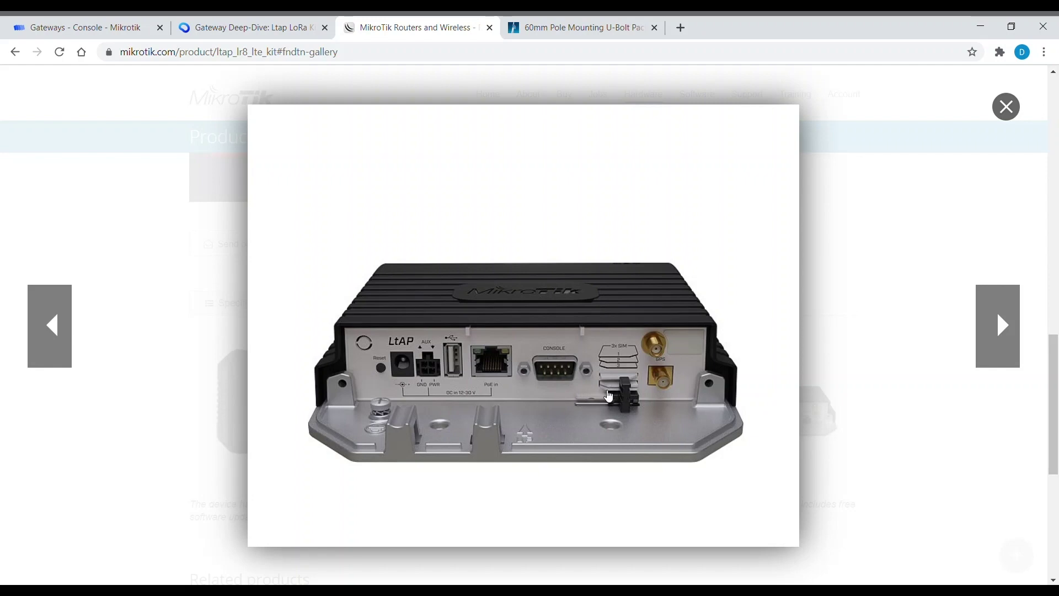
# View MikroTik's software download page in a separate tab and switch to the router's WebFig Quick Set page
pyautogui.middleClick(1007, 109)
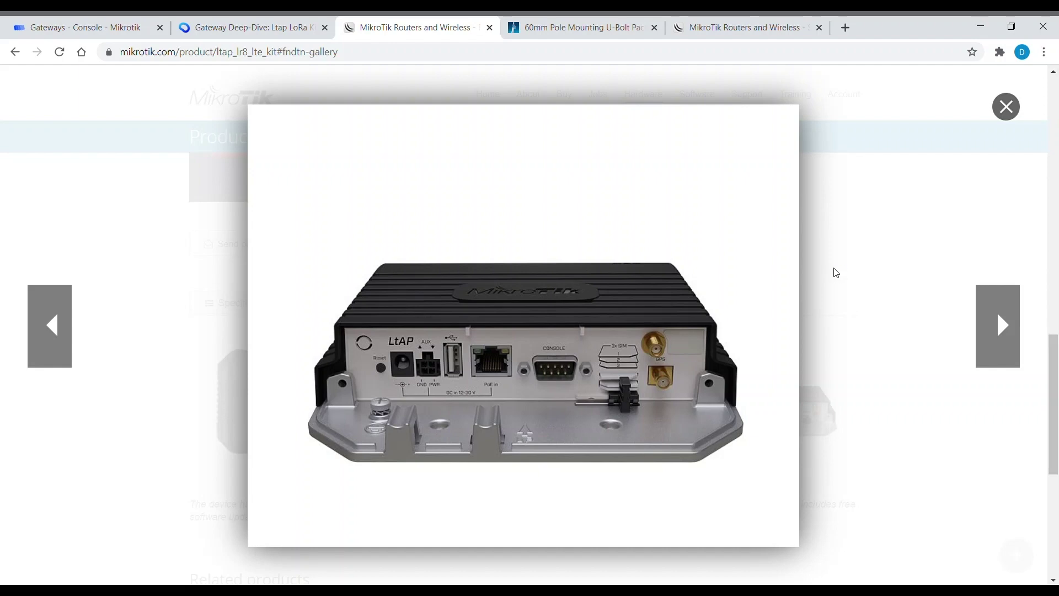
pyautogui.click(714, 37)
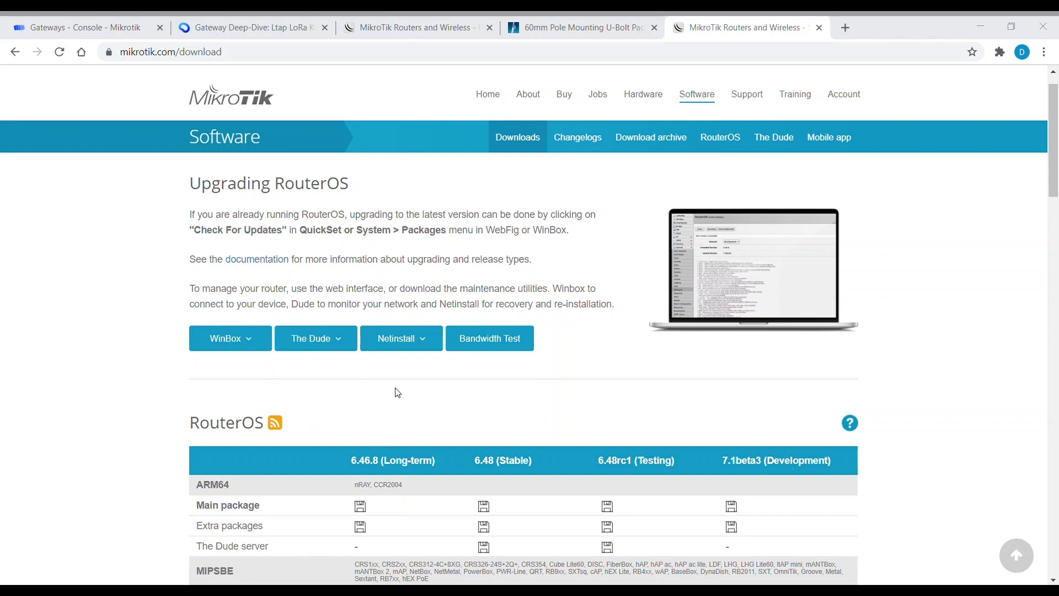
pyautogui.hotkey('alt', 'Tab')
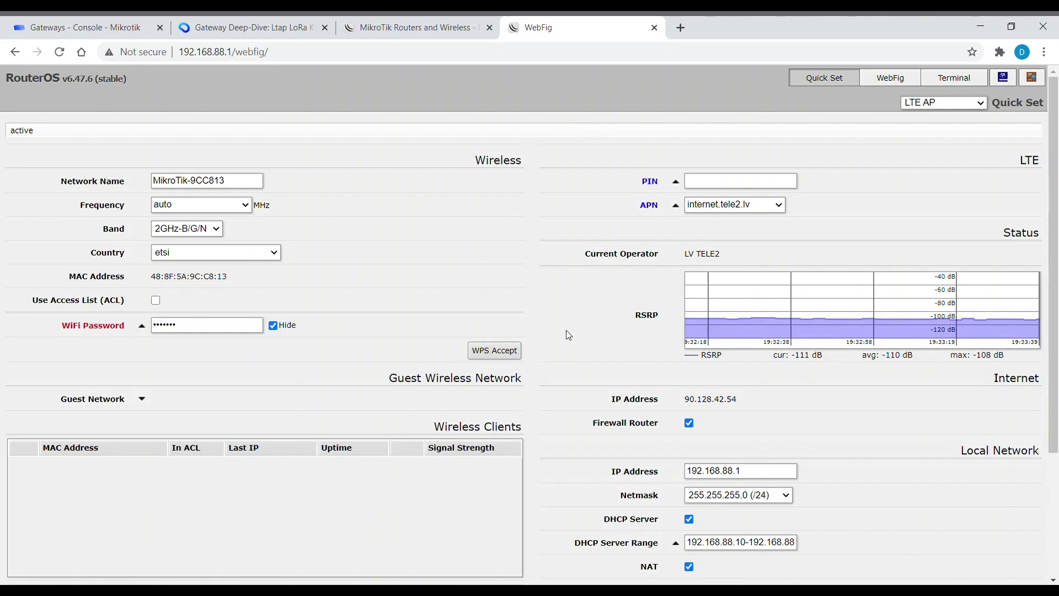
# Lengthen the WiFi password by one character in Quick Set and apply the configuration
pyautogui.scroll(-3, 574, 319)
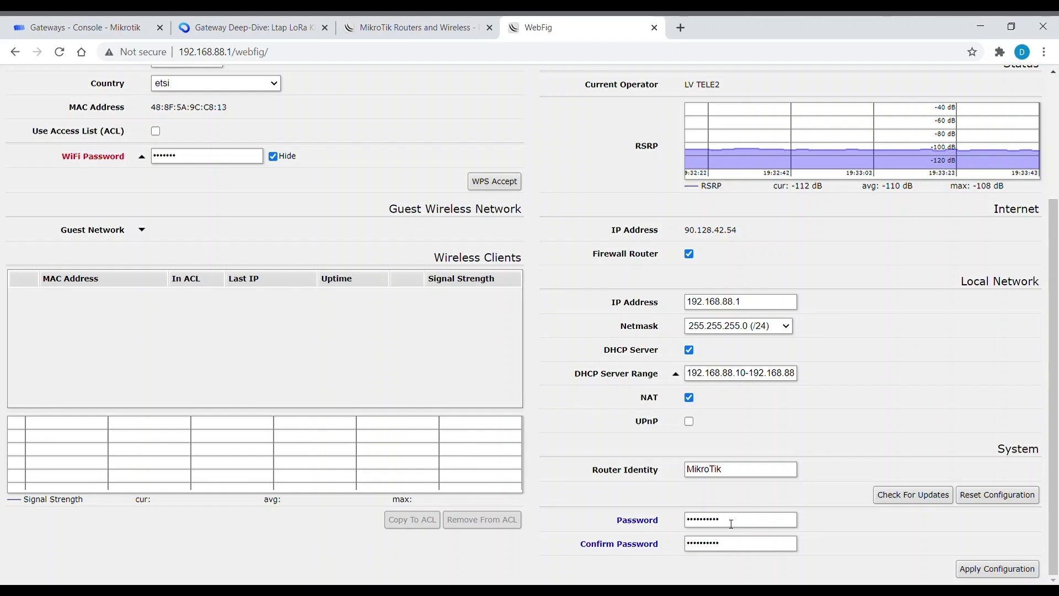
pyautogui.click(721, 549)
pyautogui.scroll(3, 871, 279)
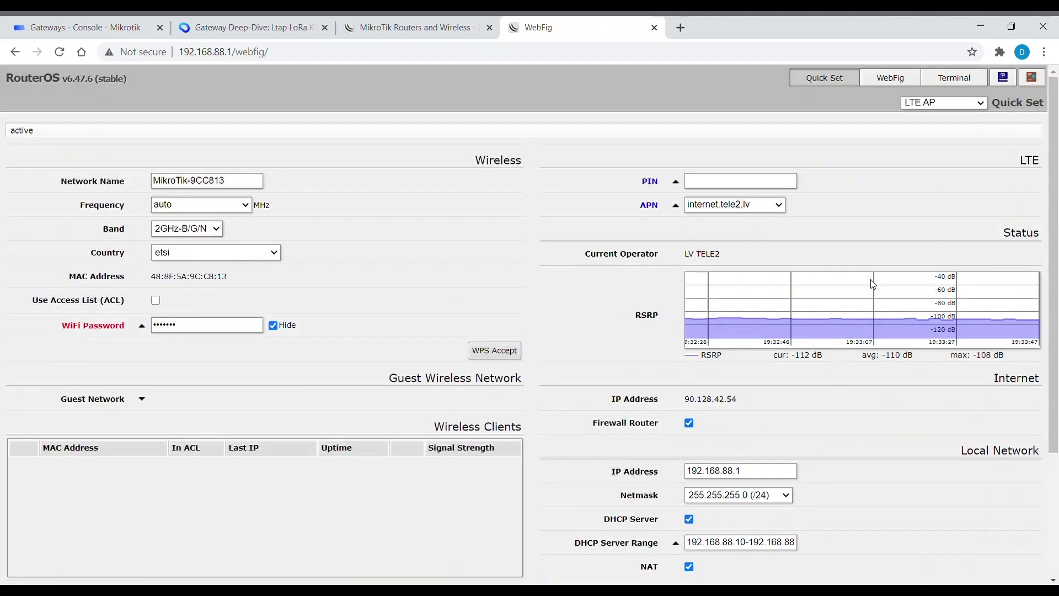
pyautogui.scroll(-3, 871, 282)
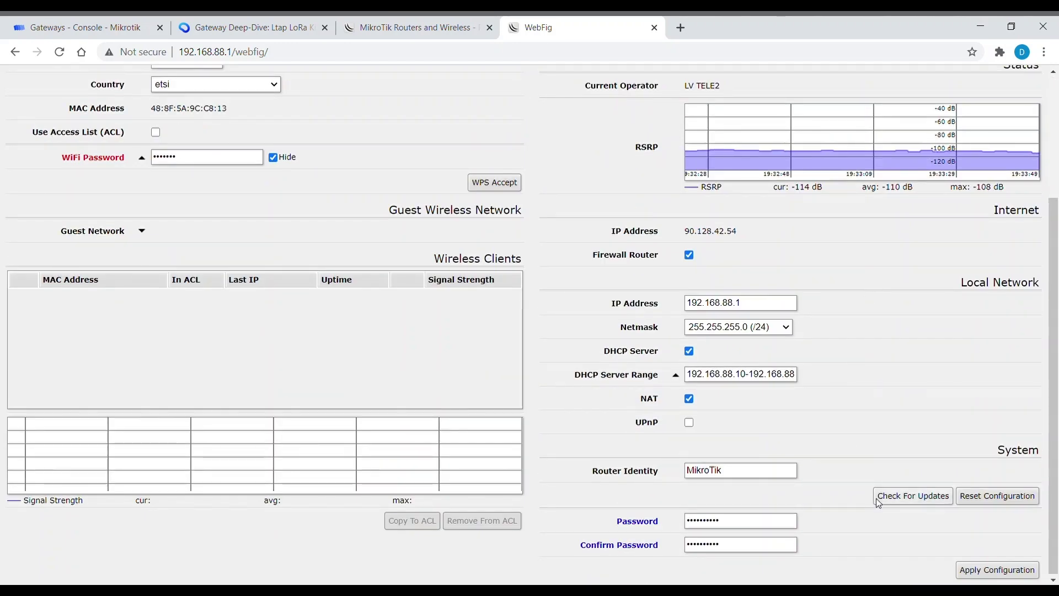
pyautogui.click(992, 576)
pyautogui.click(648, 132)
pyautogui.click(228, 162)
pyautogui.write('1')
pyautogui.click(434, 132)
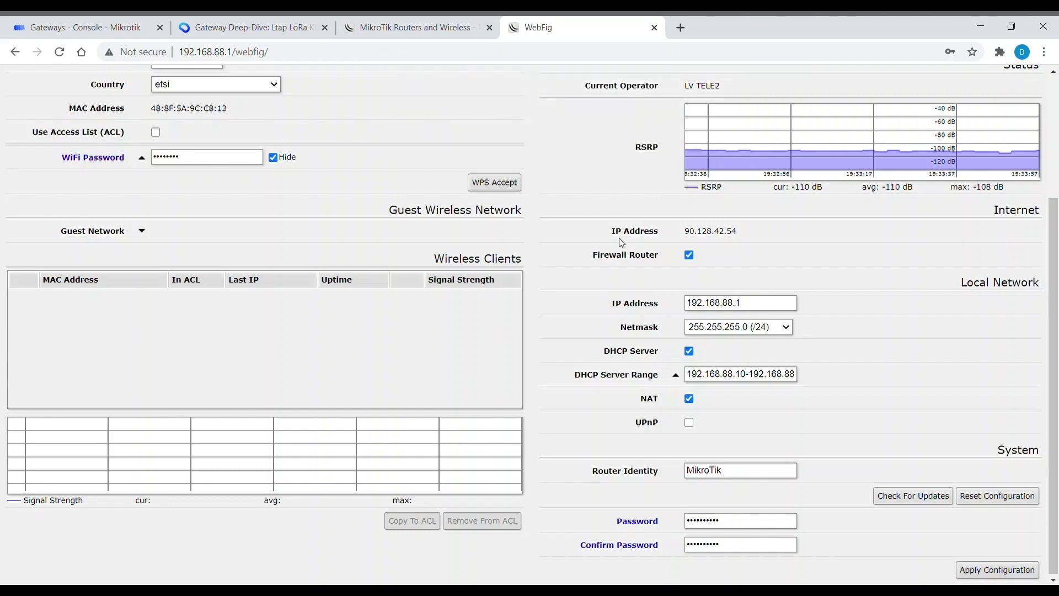
pyautogui.click(987, 573)
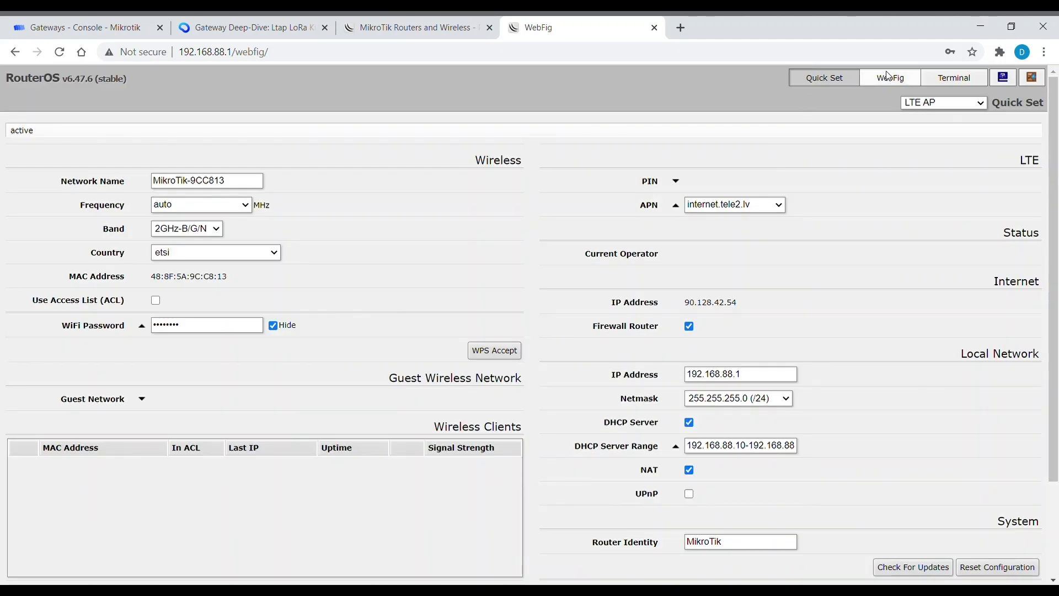
# Examine the lte1 interface's cellular details, signal values, registration status and PIN status in the full WebFig configuration, and close it
pyautogui.click(888, 81)
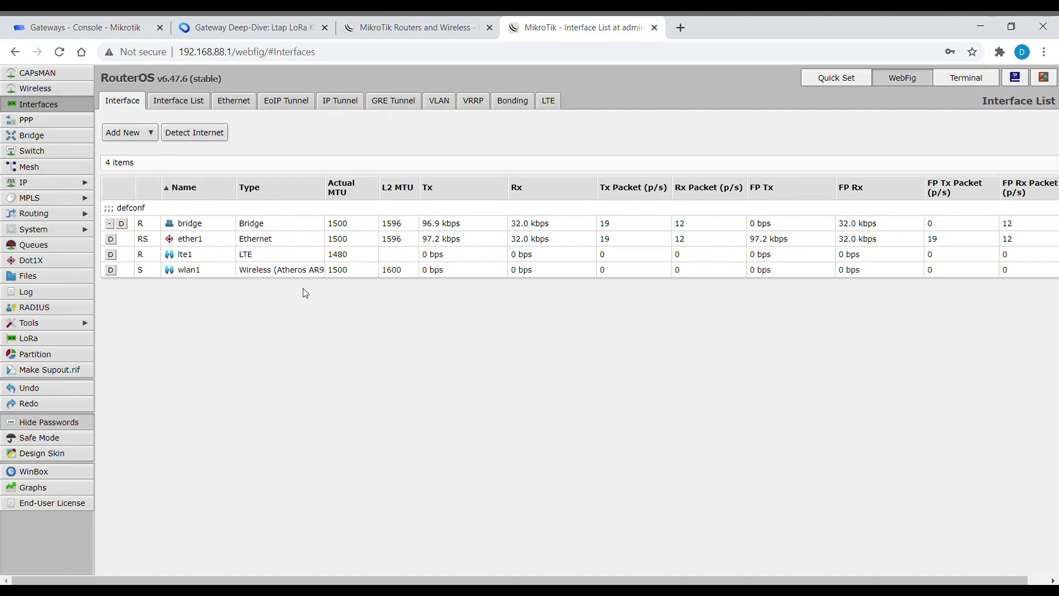
pyautogui.click(269, 258)
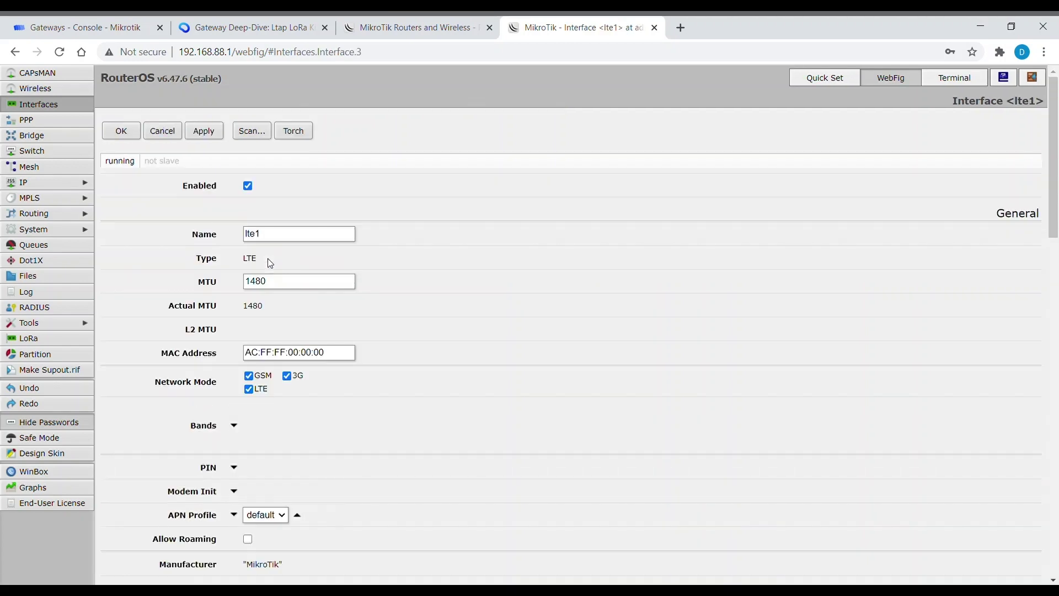
pyautogui.scroll(-4, 535, 426)
pyautogui.scroll(-6, 537, 426)
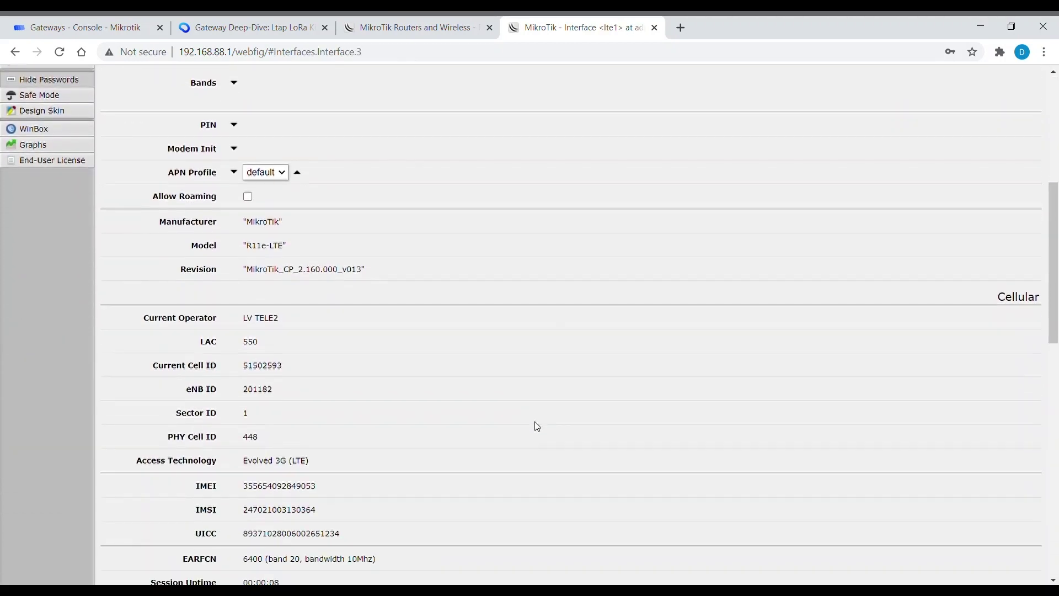
pyautogui.scroll(-2, 536, 426)
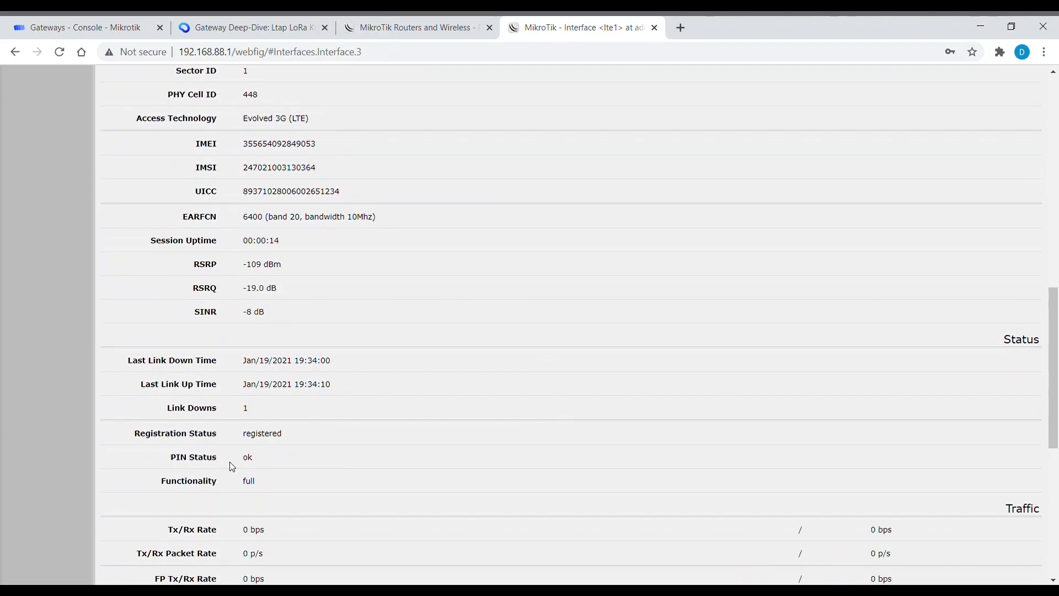
pyautogui.moveTo(244, 461); pyautogui.dragTo(266, 487)
pyautogui.click(316, 467)
pyautogui.scroll(5, 402, 250)
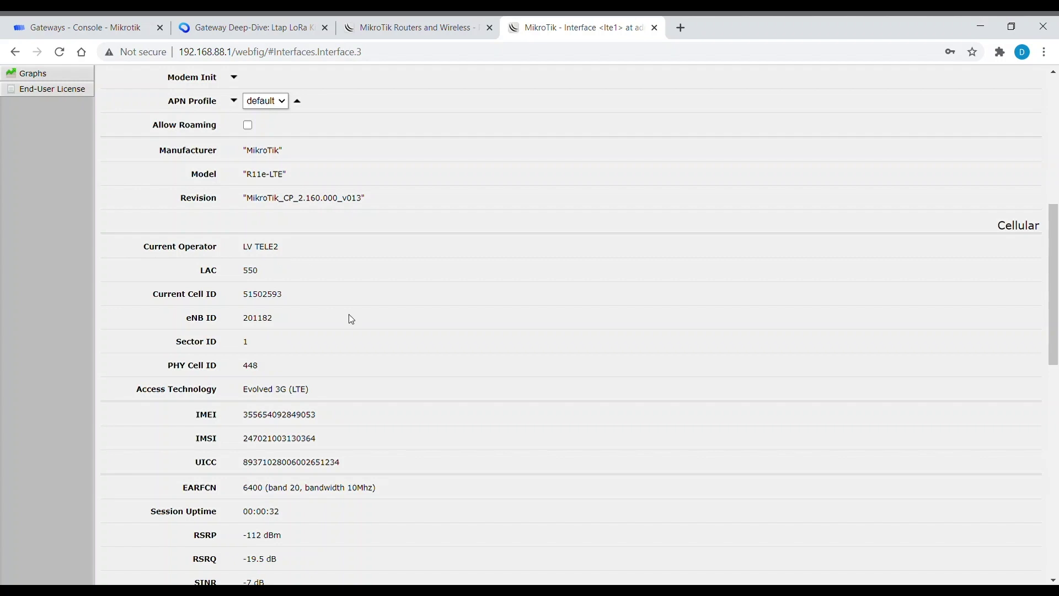
pyautogui.scroll(-4, 348, 313)
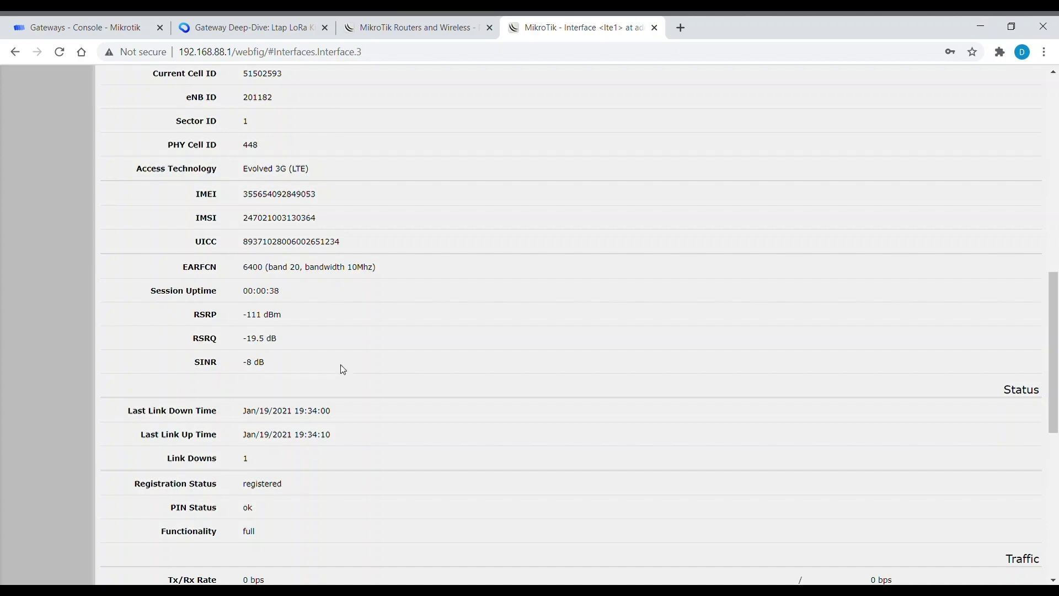
pyautogui.scroll(10, 340, 365)
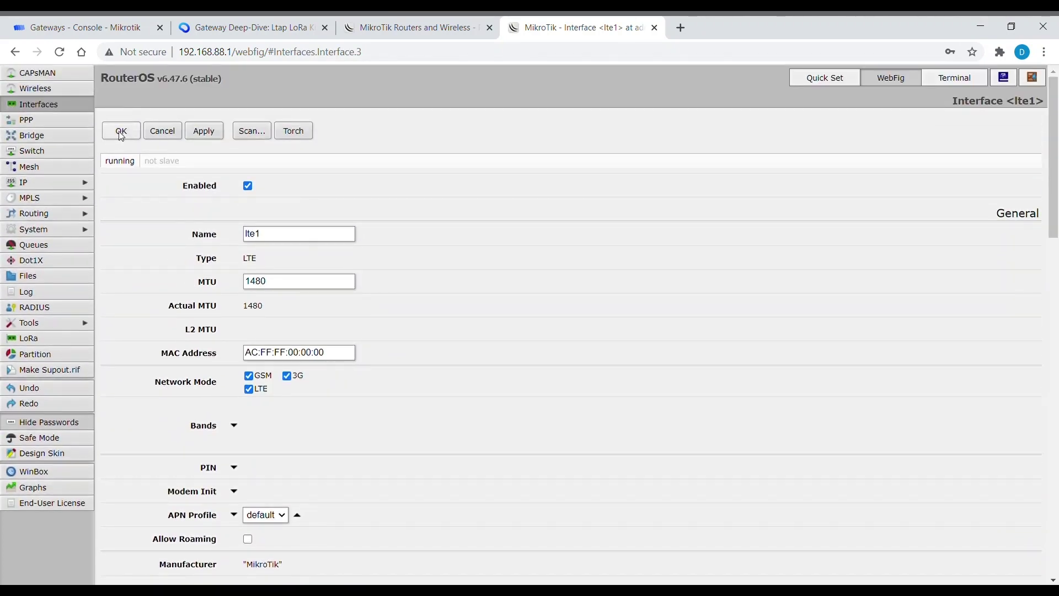
pyautogui.click(122, 132)
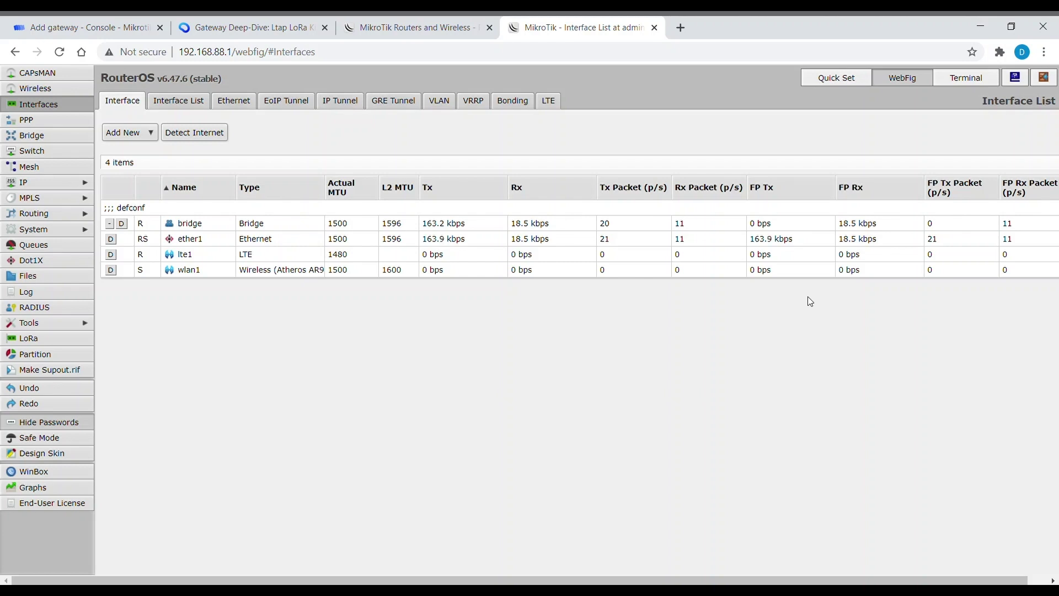
# Review the LoRa network server list and the address field of the new-server form, leaving the form without saving
pyautogui.click(77, 338)
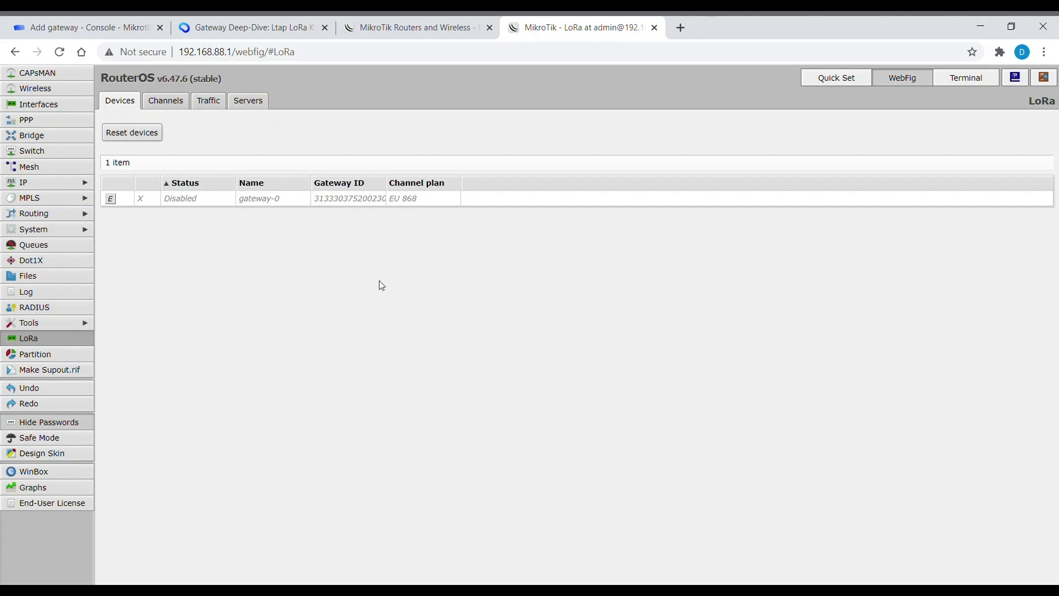
pyautogui.click(255, 105)
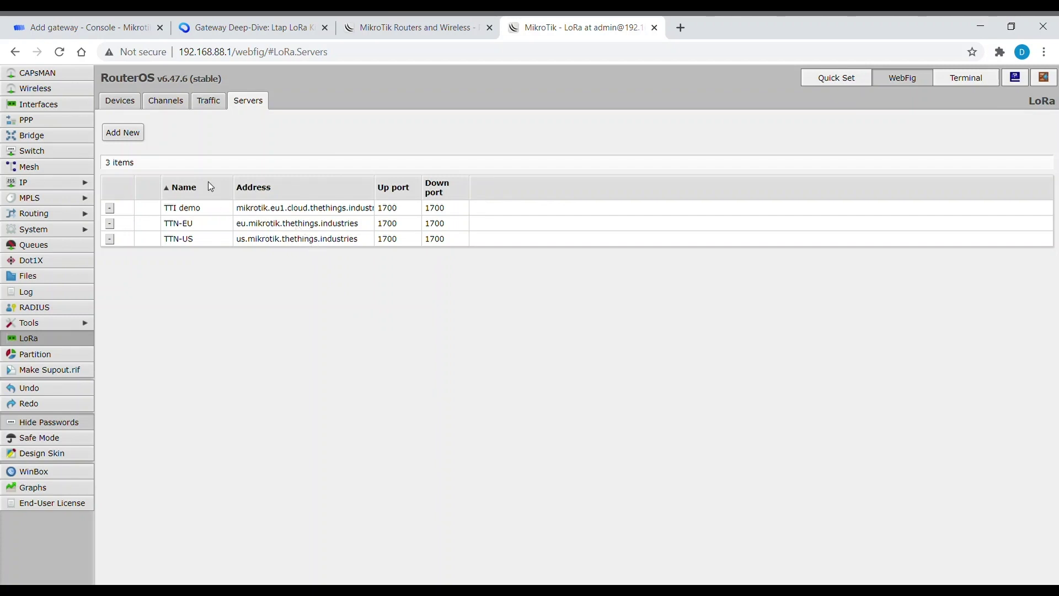
pyautogui.click(125, 134)
pyautogui.moveTo(283, 190); pyautogui.dragTo(175, 189)
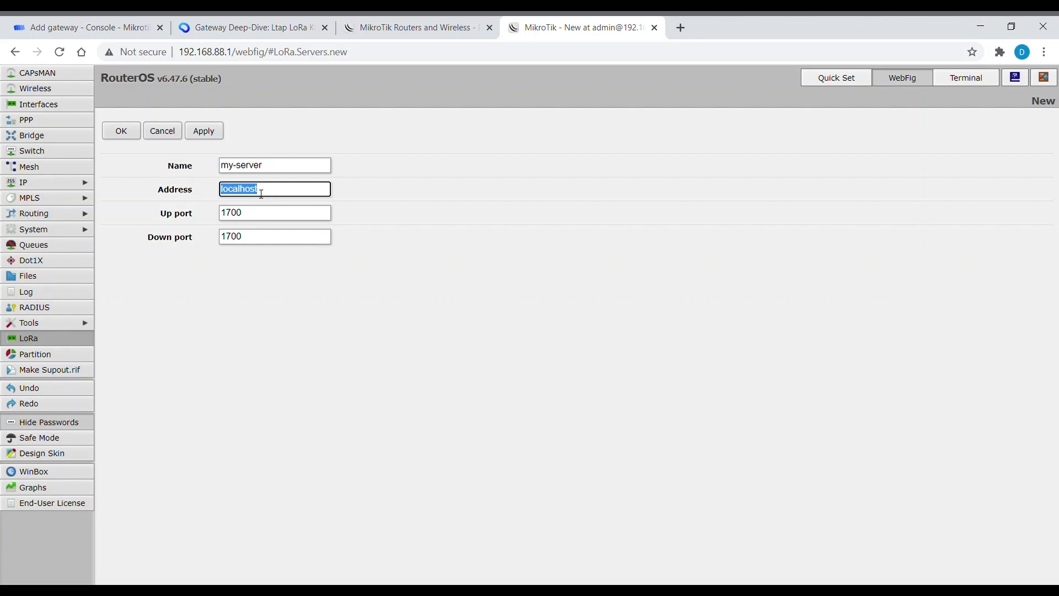
pyautogui.click(165, 130)
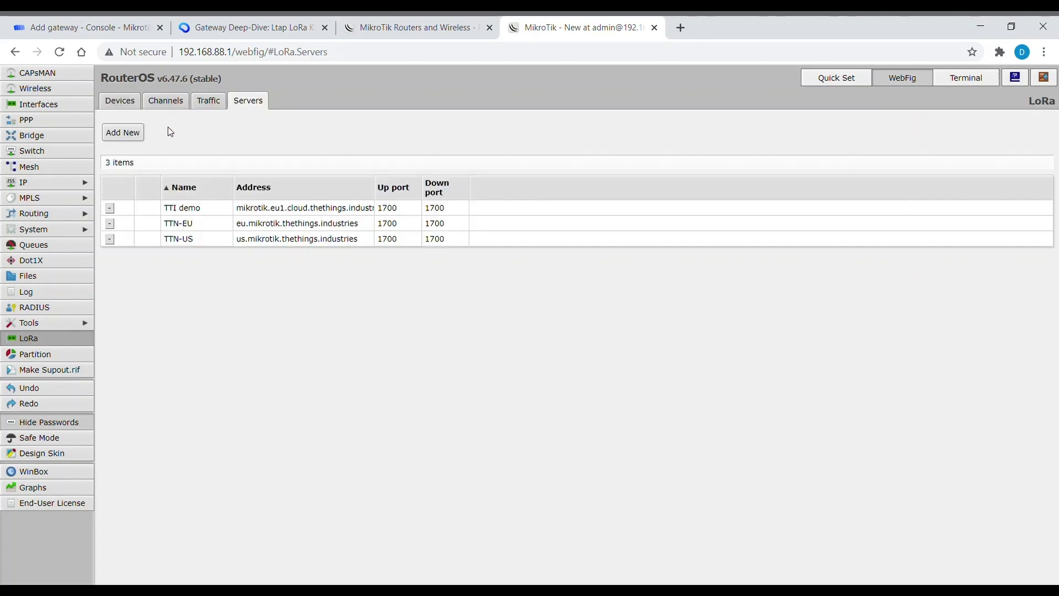
# Assign the TTI demo network server to the LoRa device gateway-0, save it, and enable the device
pyautogui.click(132, 107)
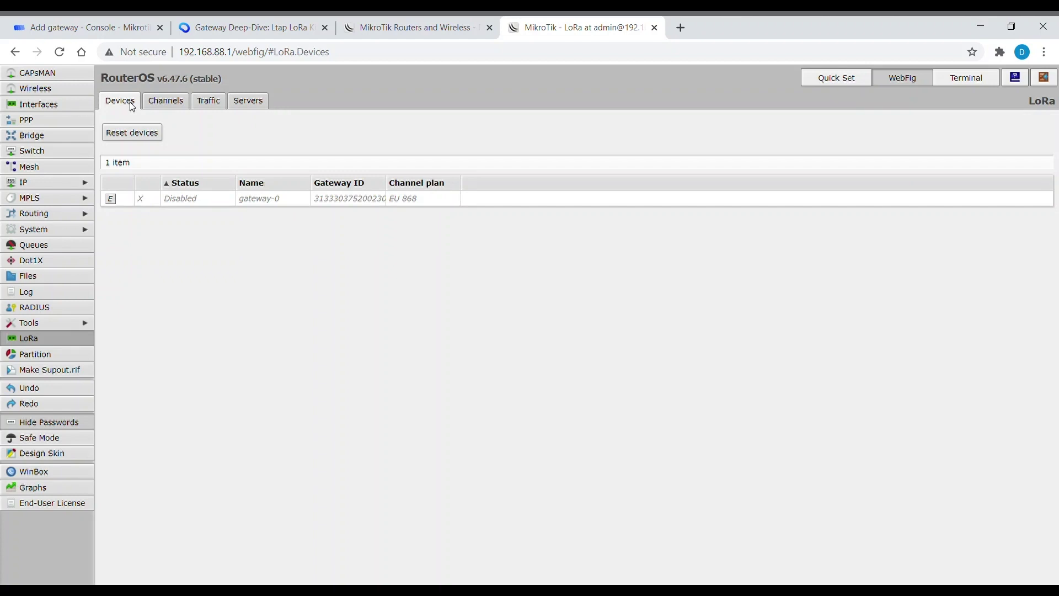
pyautogui.doubleClick(240, 204)
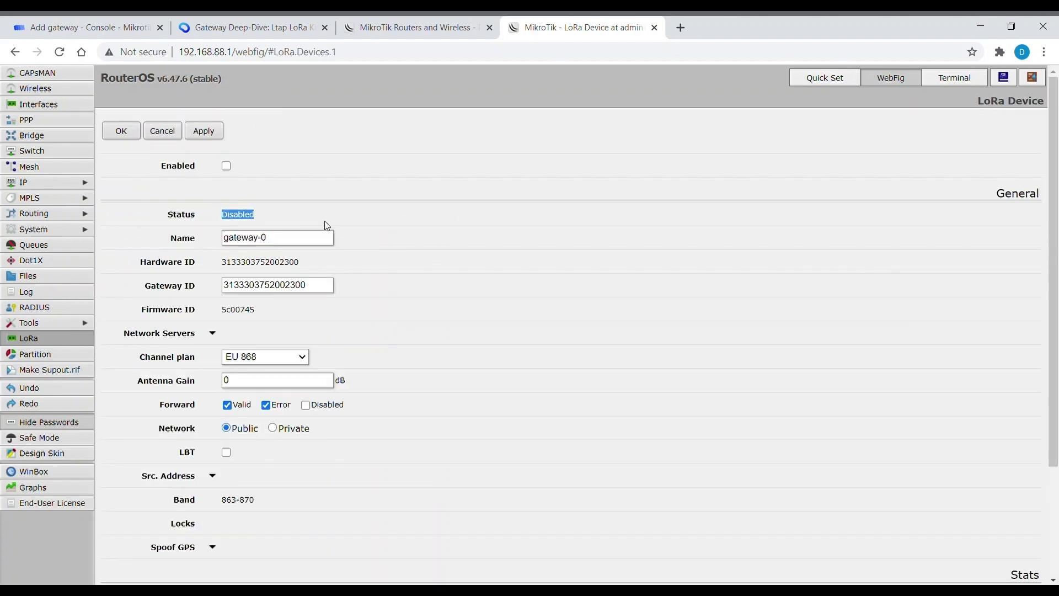
pyautogui.scroll(-2, 468, 347)
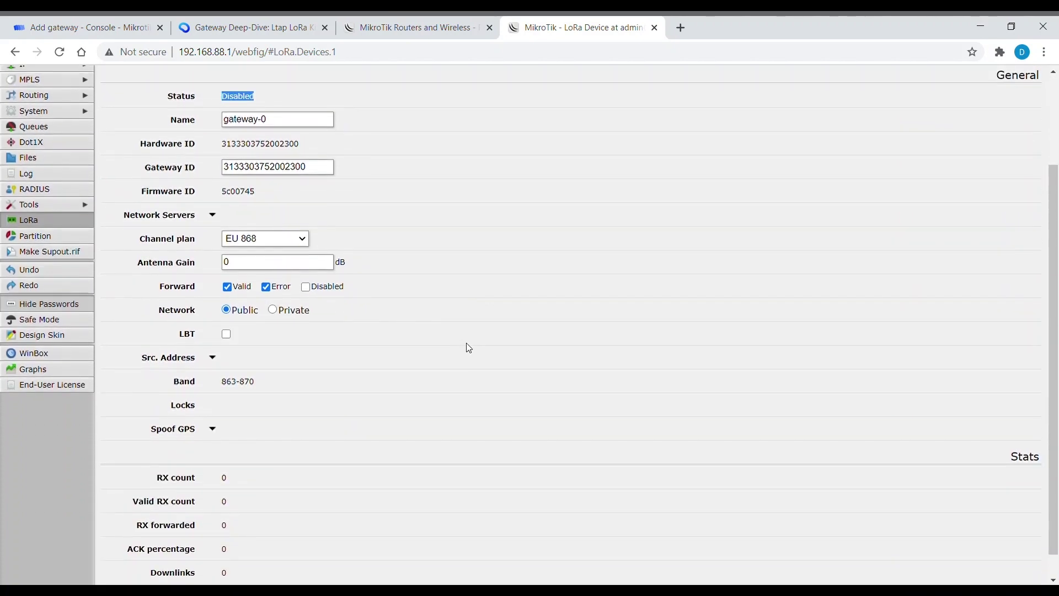
pyautogui.doubleClick(323, 171)
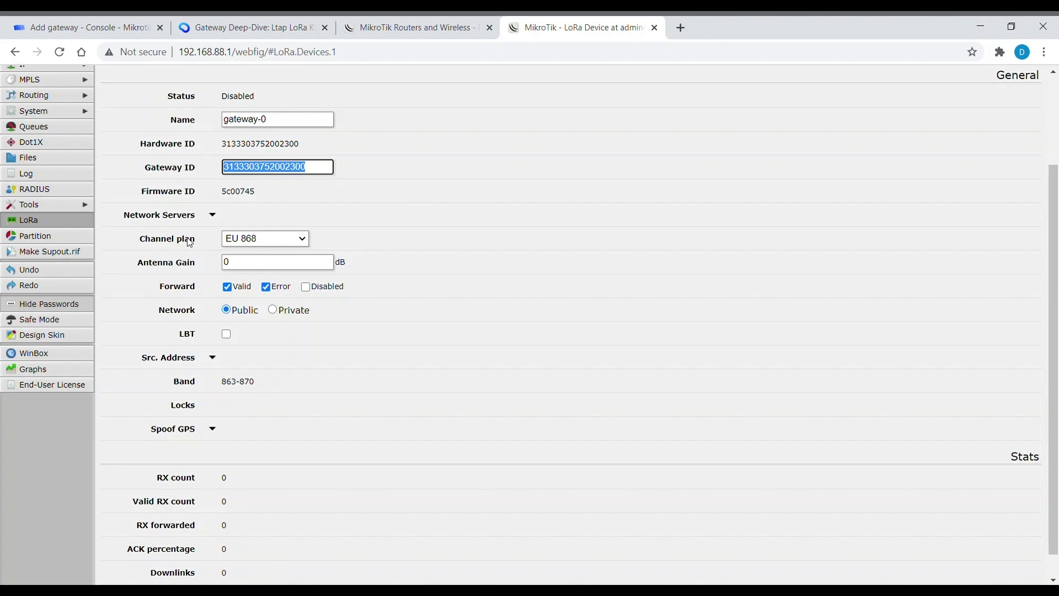
pyautogui.click(247, 268)
pyautogui.moveTo(247, 267); pyautogui.dragTo(202, 260)
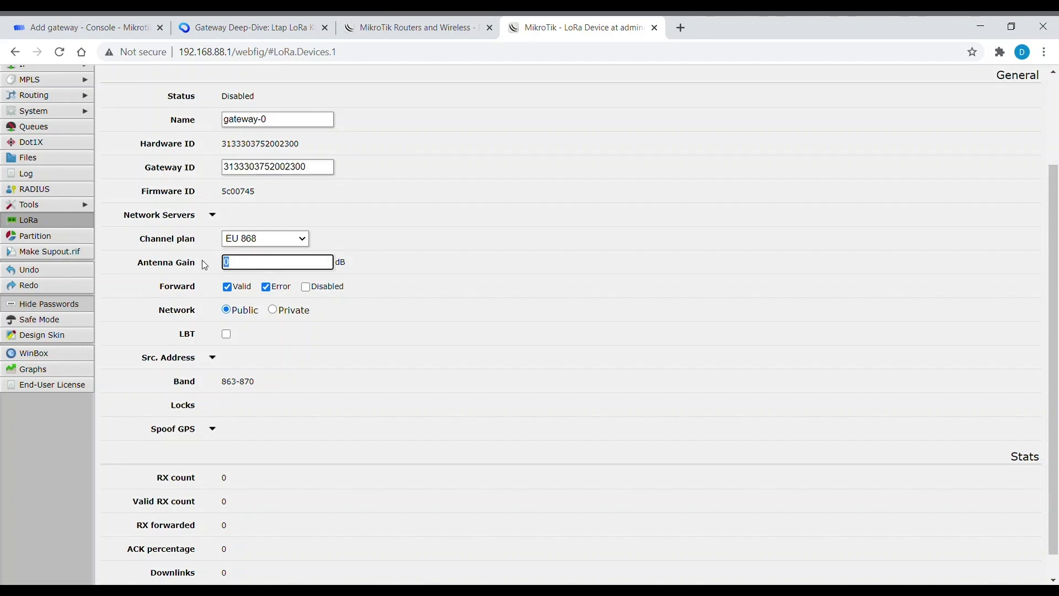
pyautogui.click(212, 215)
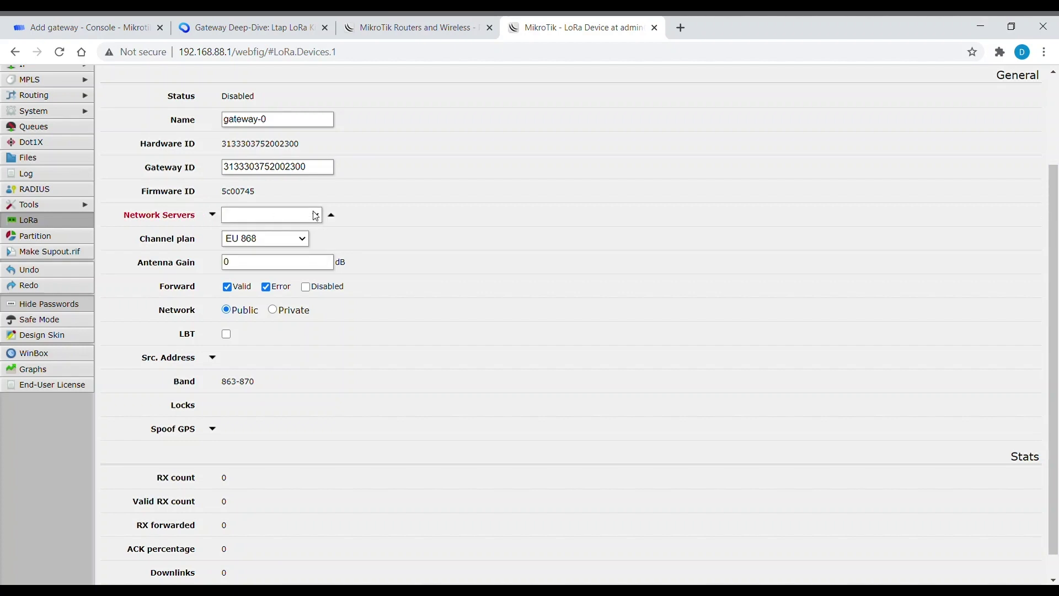
pyautogui.click(276, 231)
pyautogui.scroll(-1, 401, 364)
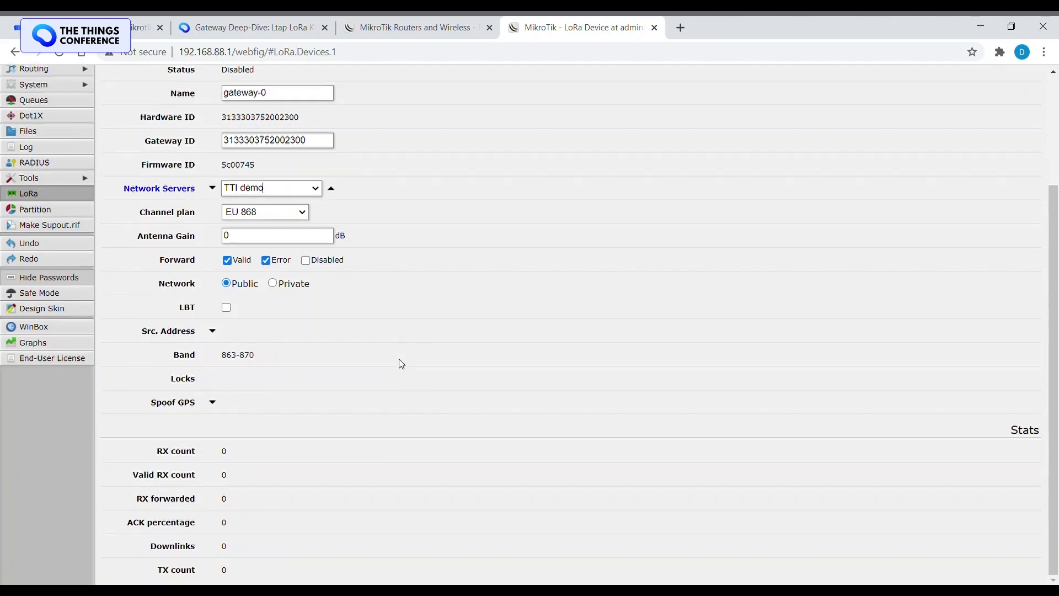
pyautogui.scroll(3, 401, 364)
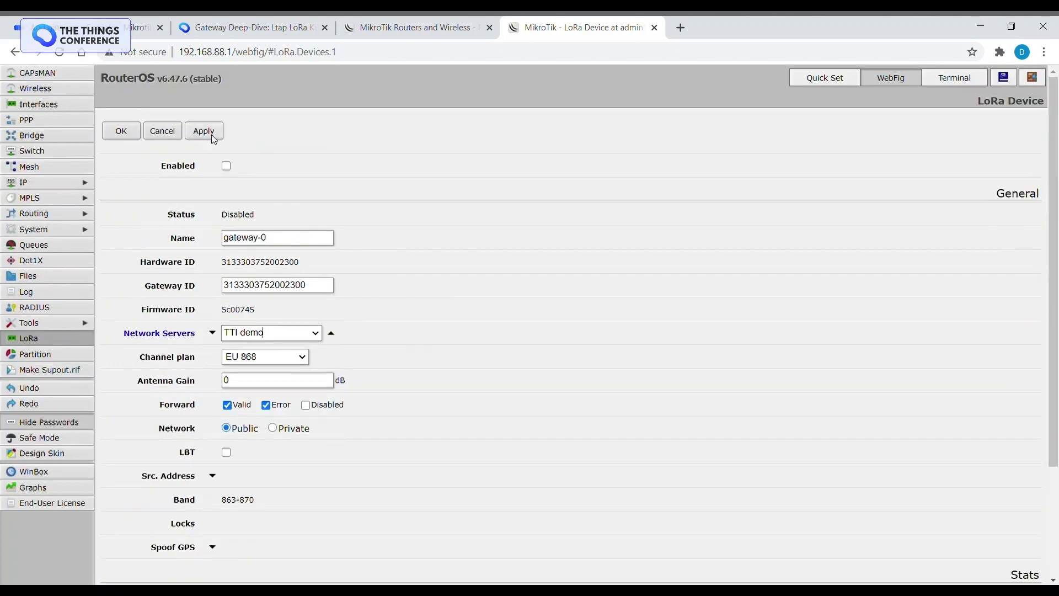
pyautogui.click(120, 131)
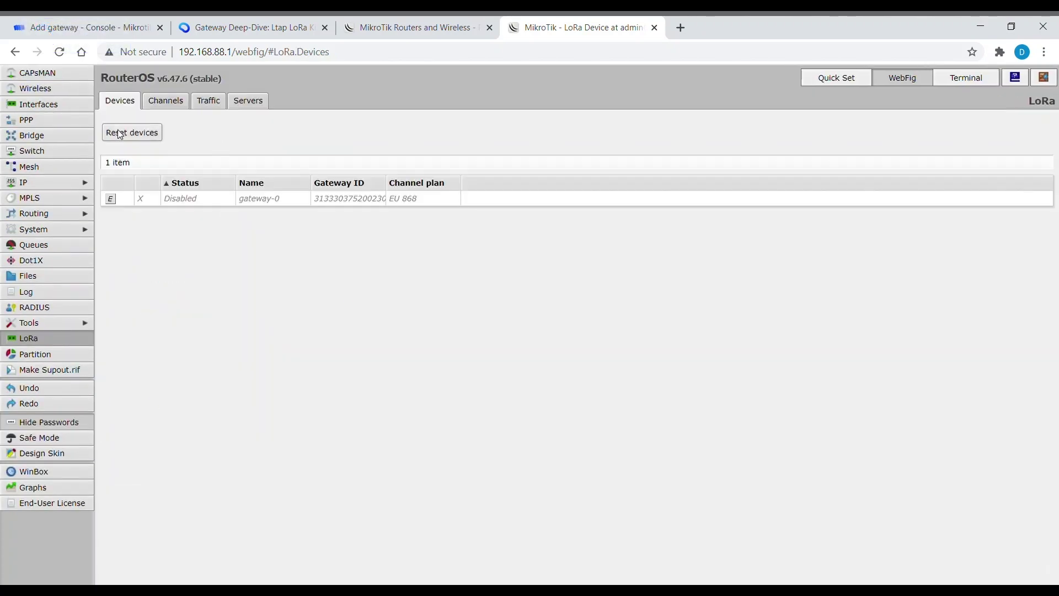
pyautogui.click(111, 199)
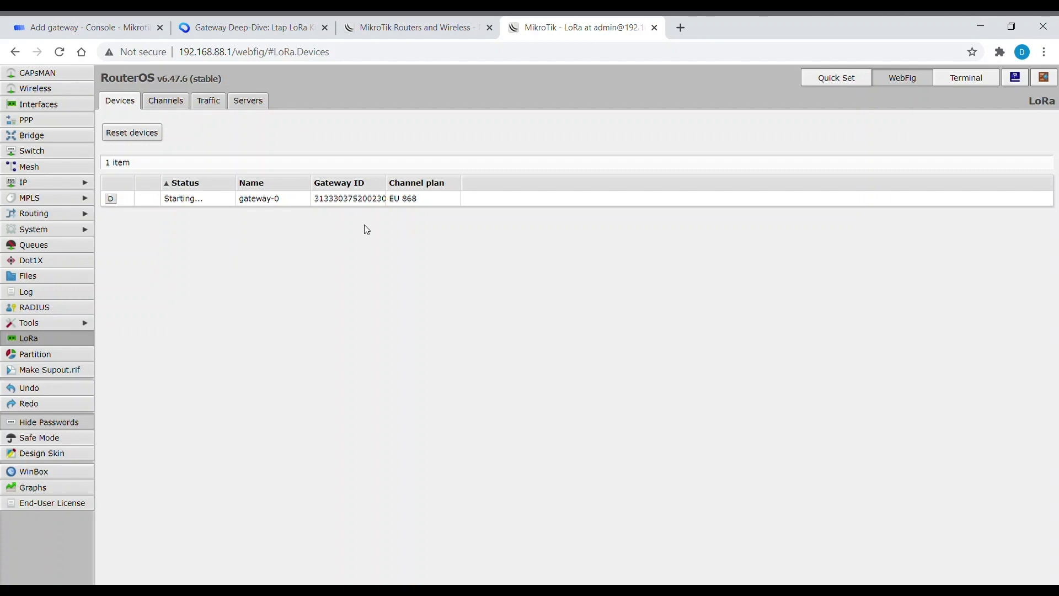
# Look at the LtAP product image, check the received packets in the LoRa traffic log, and return to the device list
pyautogui.click(413, 29)
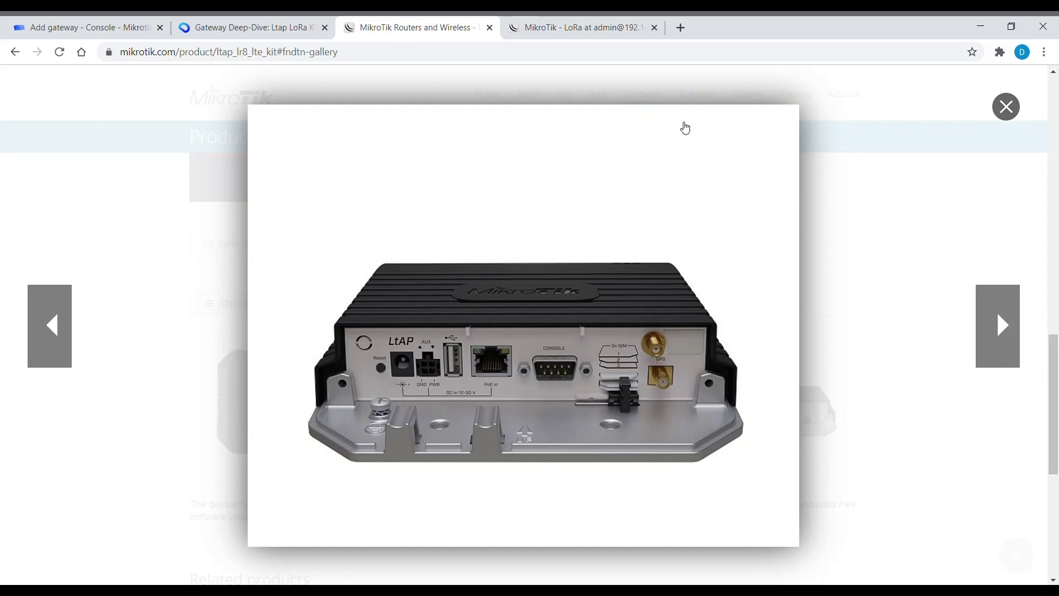
pyautogui.click(565, 33)
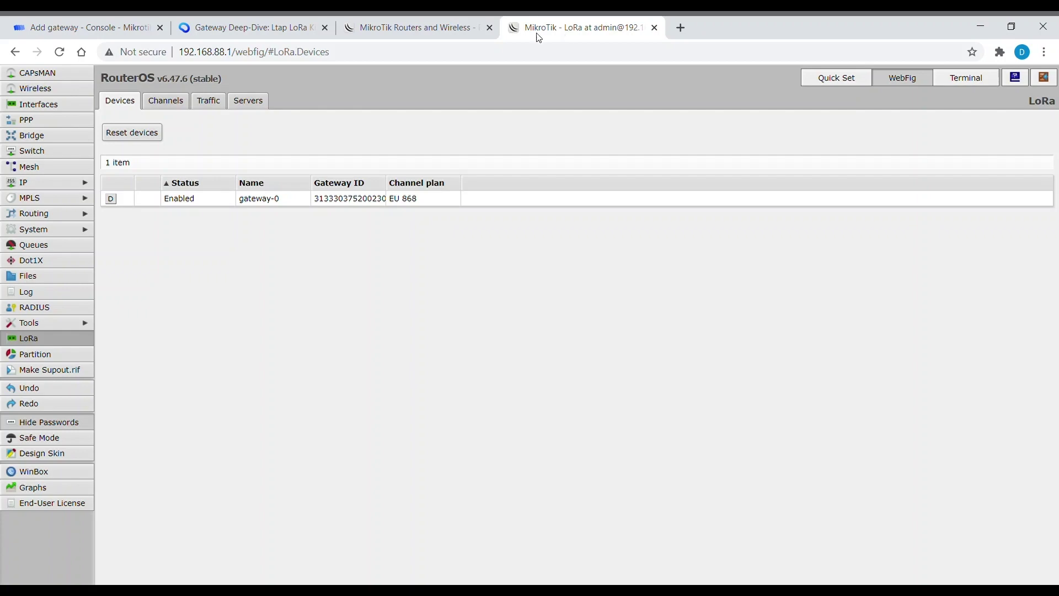
pyautogui.click(209, 105)
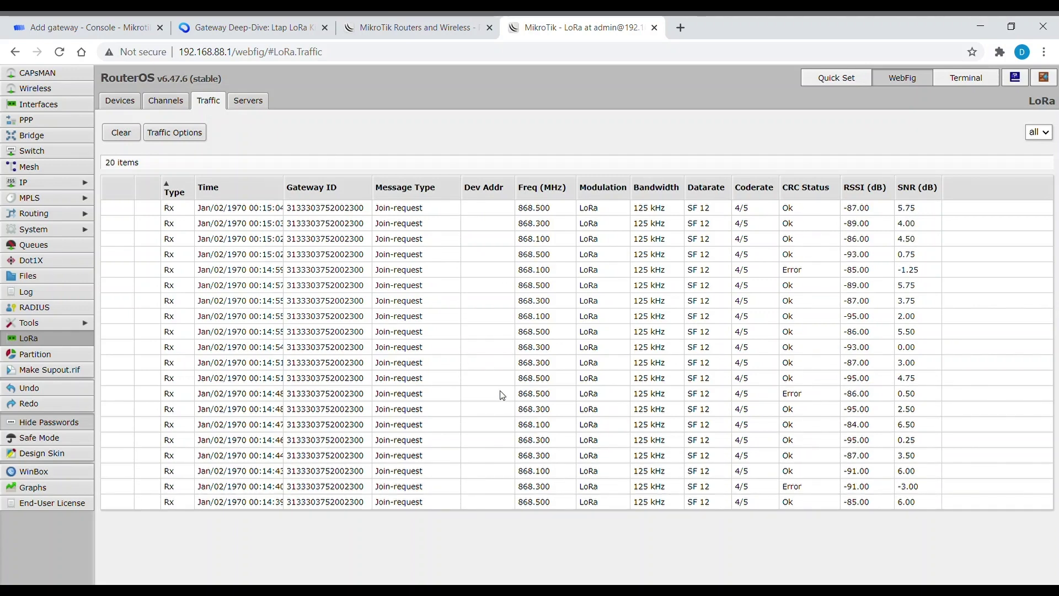
pyautogui.click(125, 107)
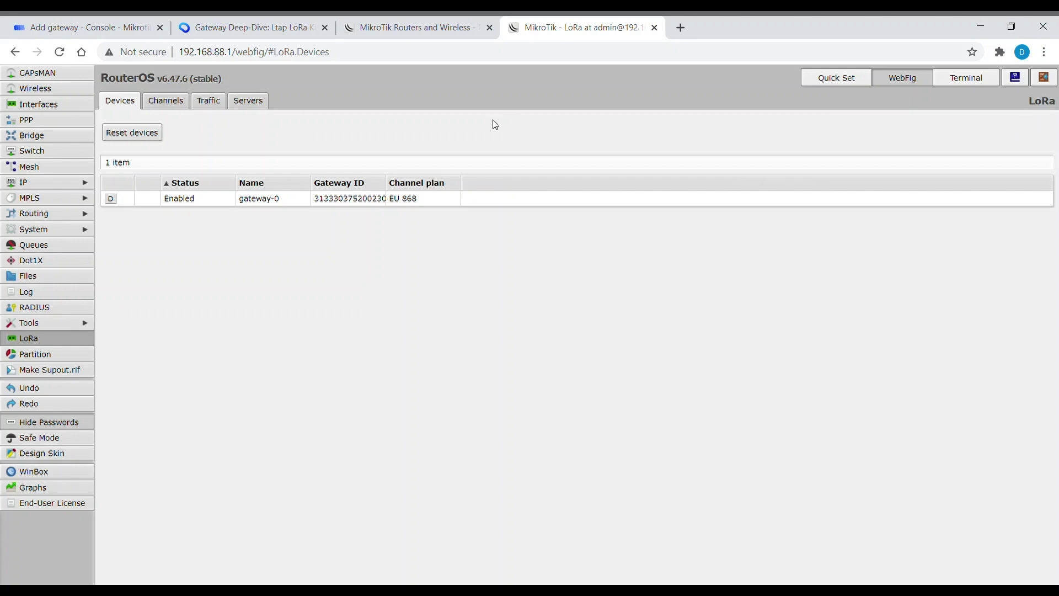
# Switch to The Things Stack console and enter demo1 as the gateway ID in the new gateway form
pyautogui.click(107, 32)
pyautogui.scroll(5, 78, 185)
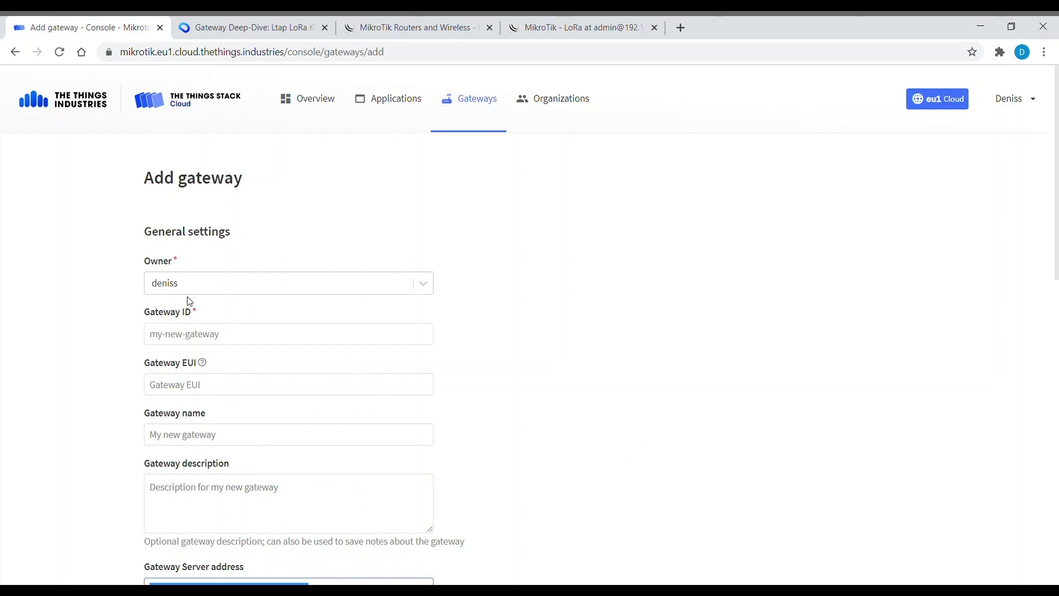
pyautogui.click(194, 334)
pyautogui.write('demo1')
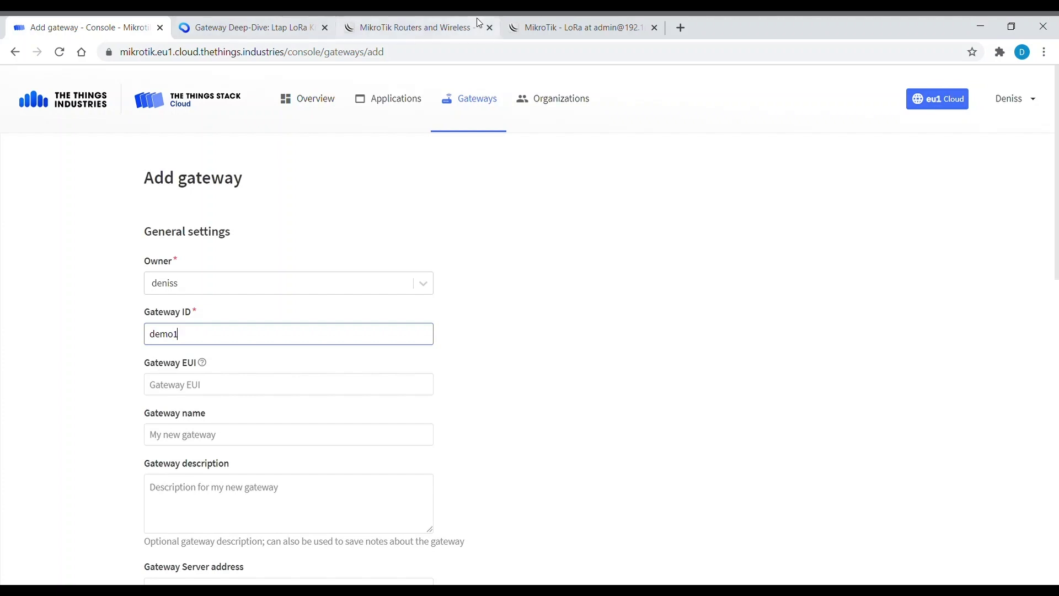
pyautogui.click(597, 25)
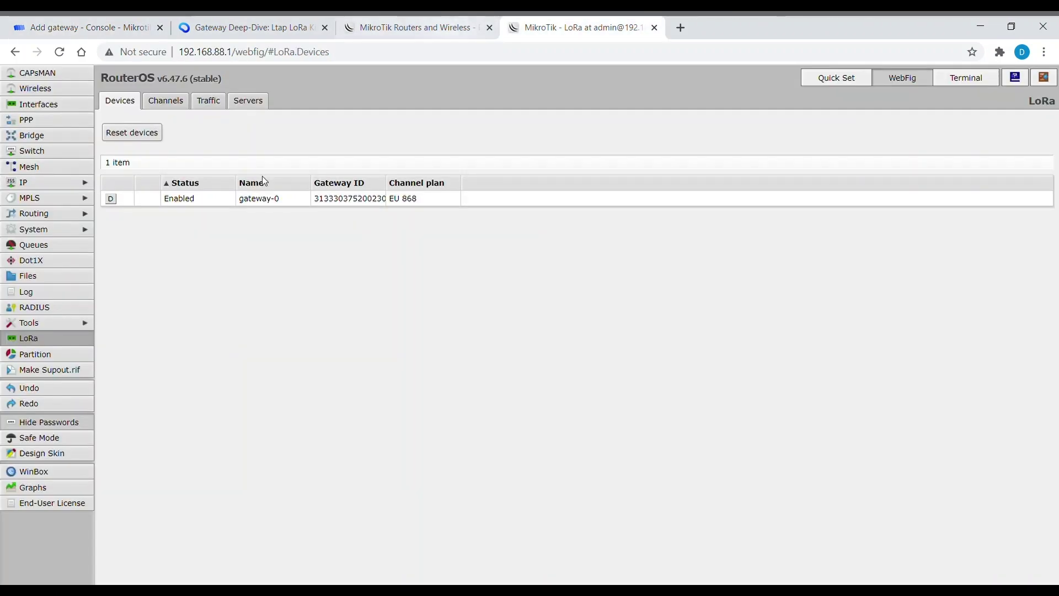
pyautogui.click(263, 200)
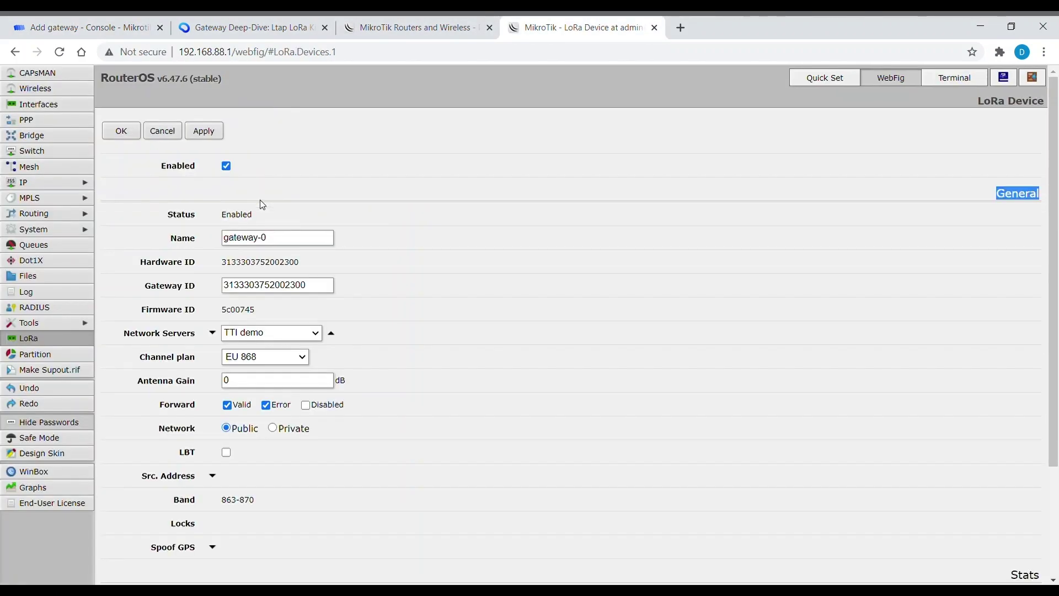
pyautogui.doubleClick(286, 285)
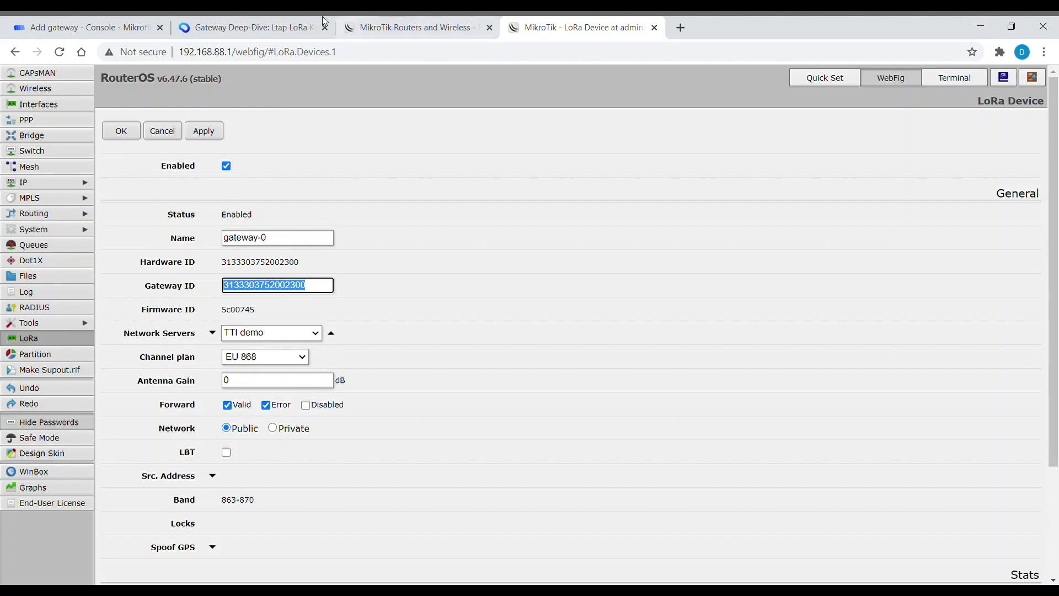
pyautogui.click(86, 23)
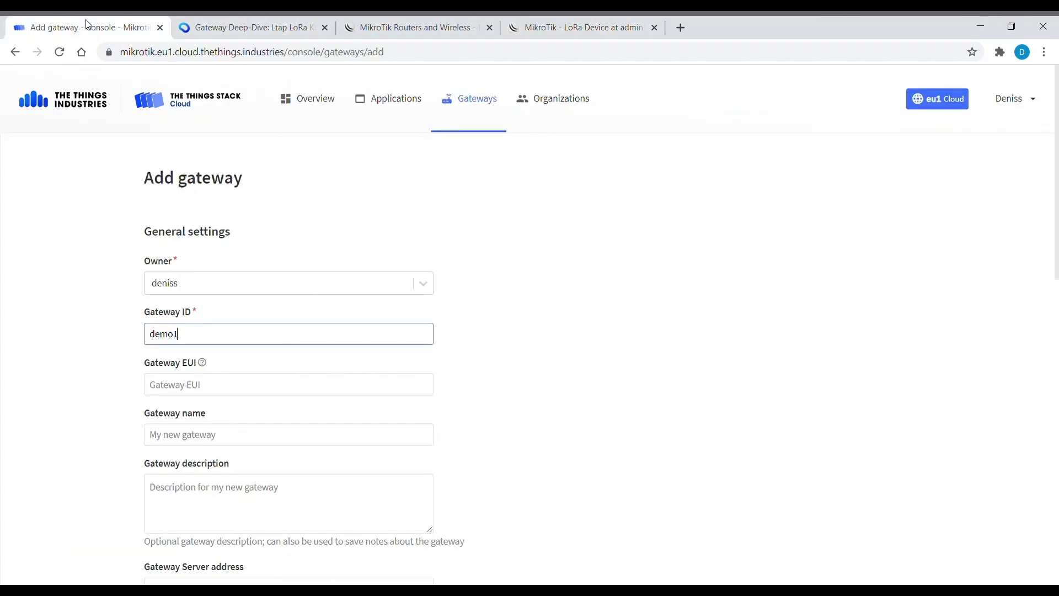
pyautogui.click(258, 384)
pyautogui.hotkey('ctrl', 'v')
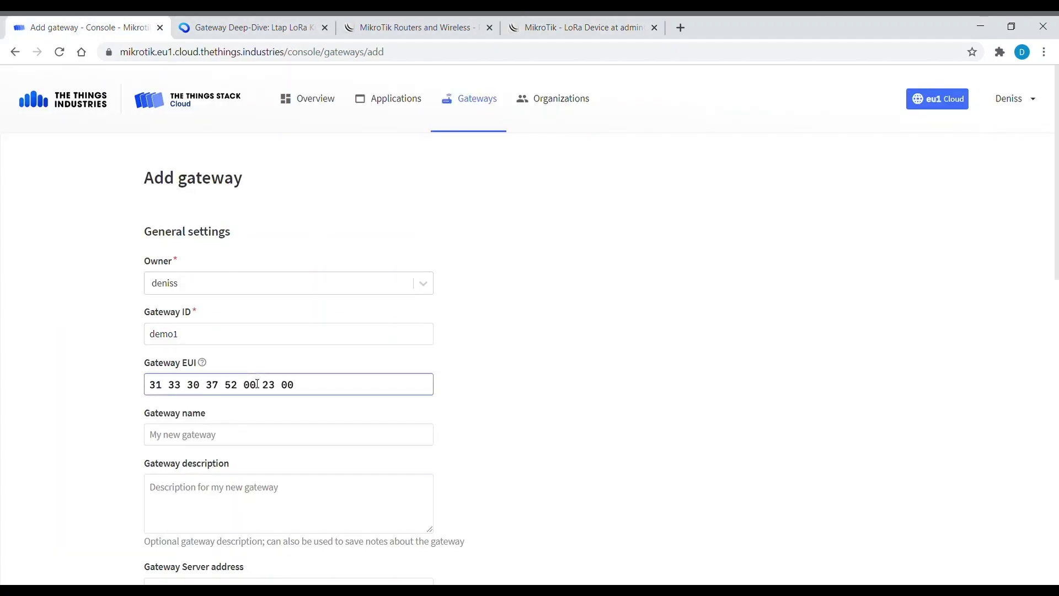
# Set the frequency plan to Europe 863-870 MHz (SF9 for RX2 - recommended) and try to create the gateway
pyautogui.scroll(-5, 659, 420)
pyautogui.scroll(-5, 659, 420)
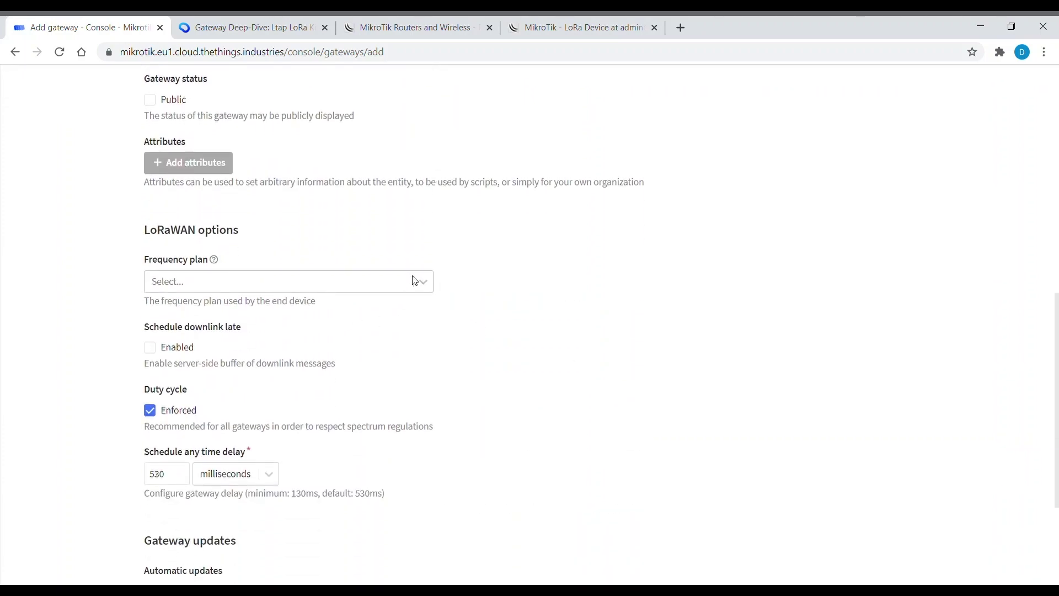
pyautogui.click(415, 281)
pyautogui.click(318, 112)
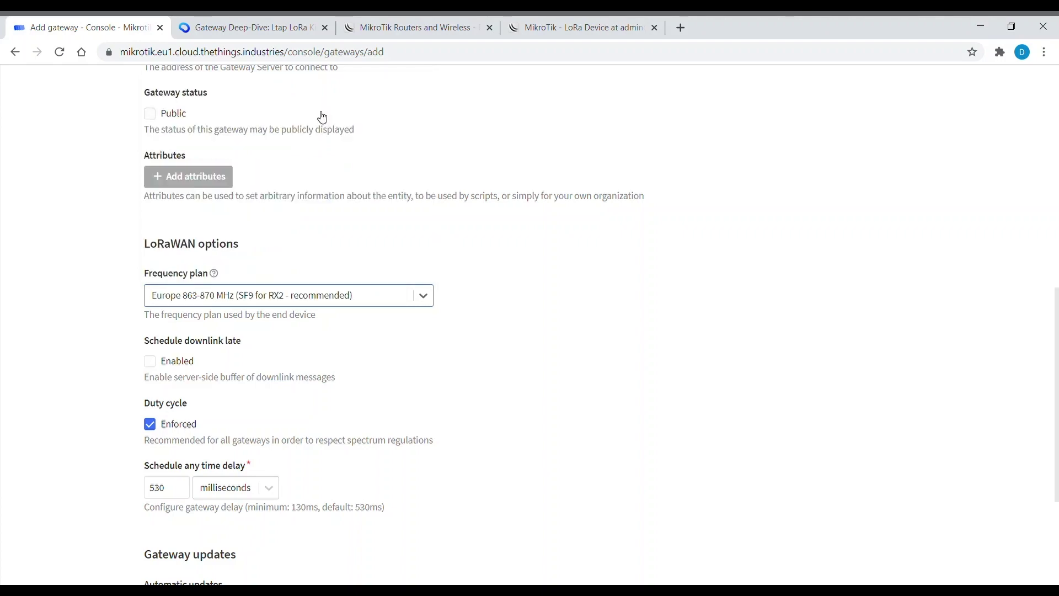
pyautogui.scroll(-2, 619, 423)
pyautogui.scroll(-2, 618, 422)
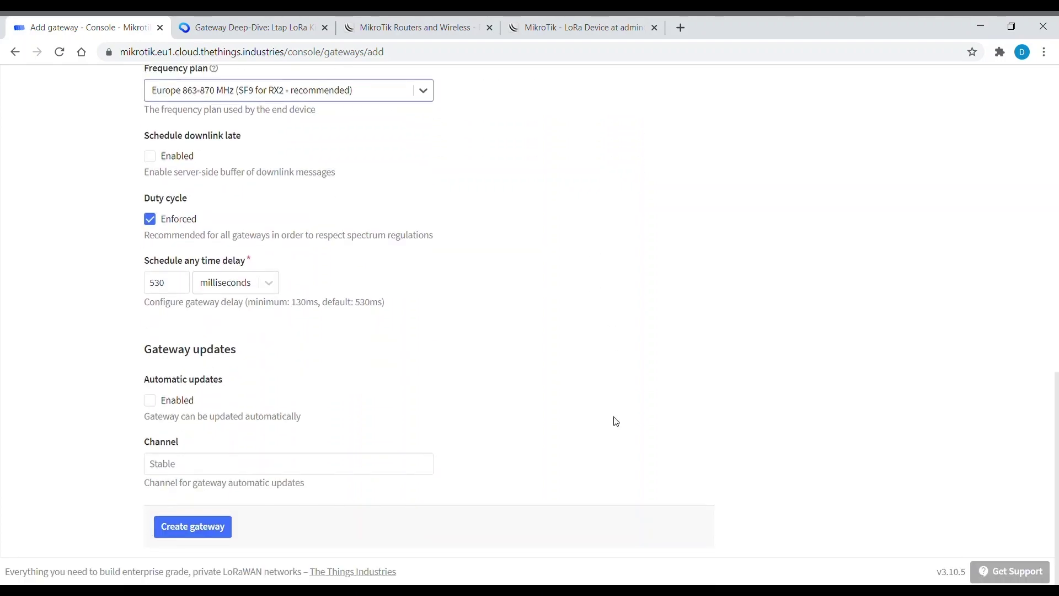
pyautogui.click(188, 527)
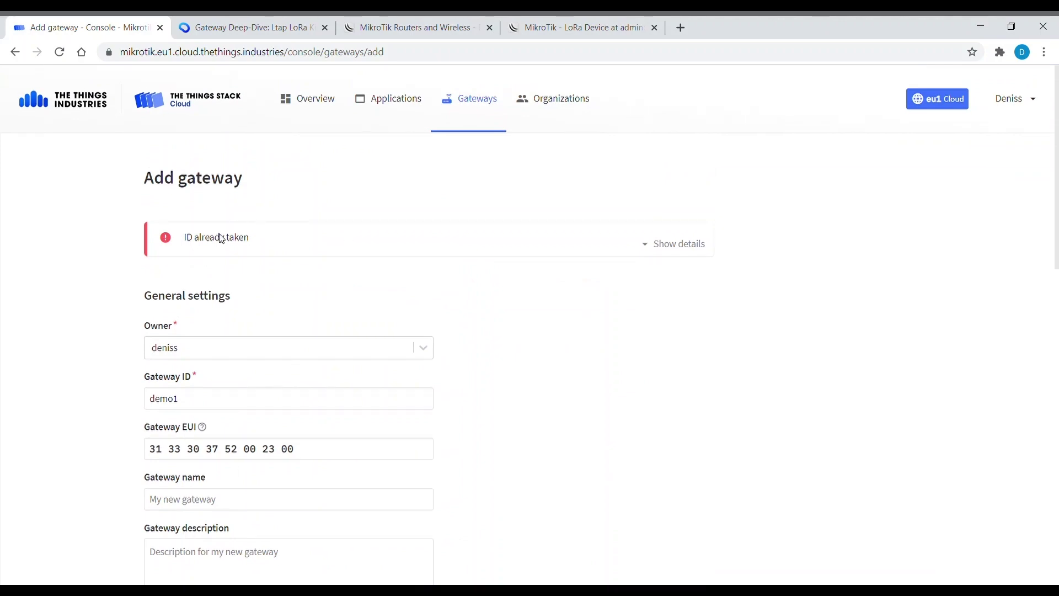
# Create the gateway with its gateway ID changed to demo2, and return to the list of gateways
pyautogui.click(202, 404)
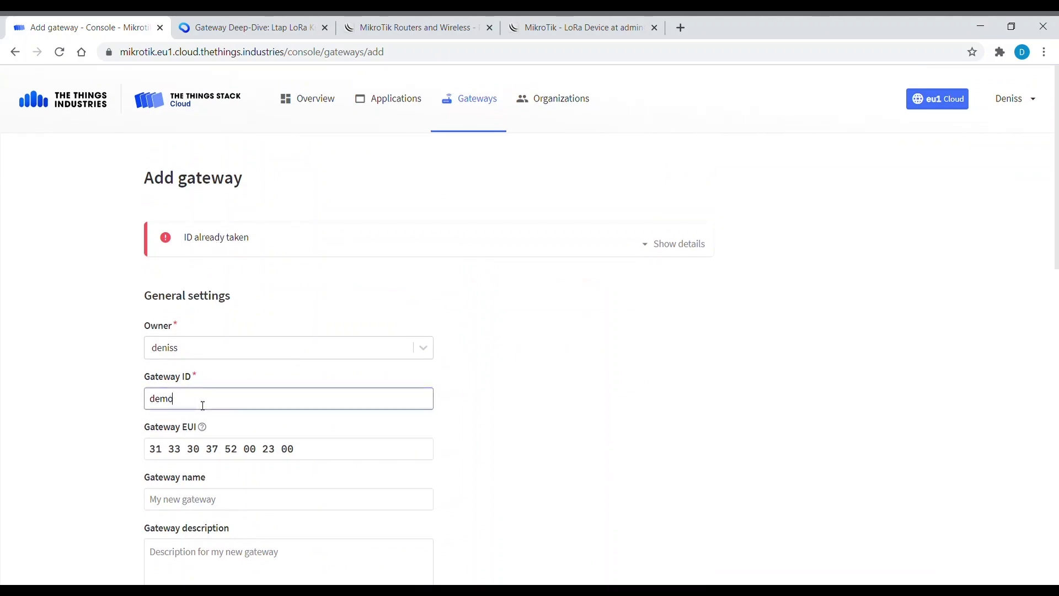
pyautogui.write('2')
pyautogui.scroll(-15, 550, 449)
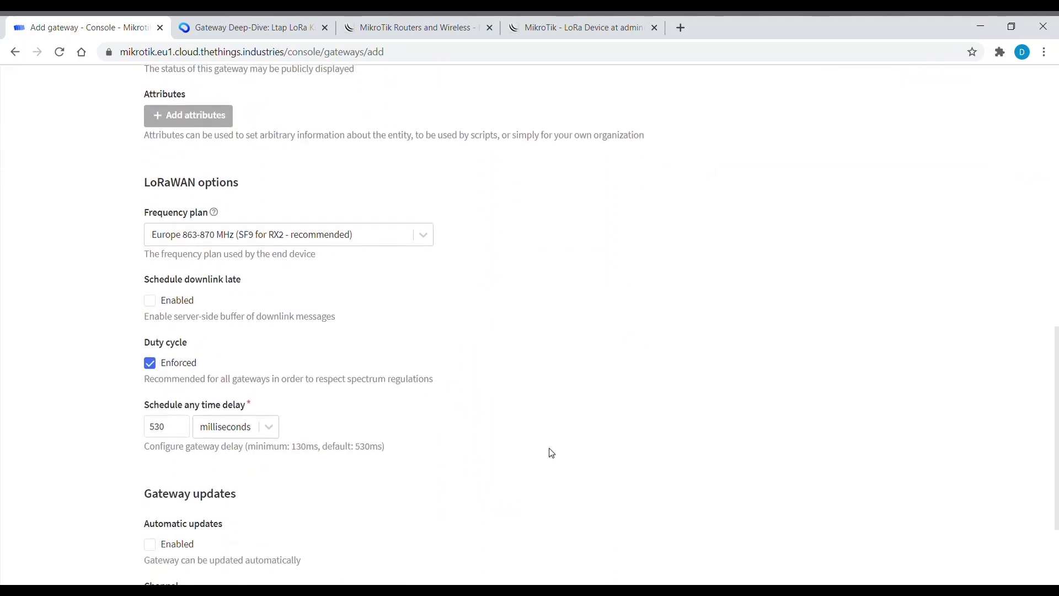
pyautogui.click(188, 530)
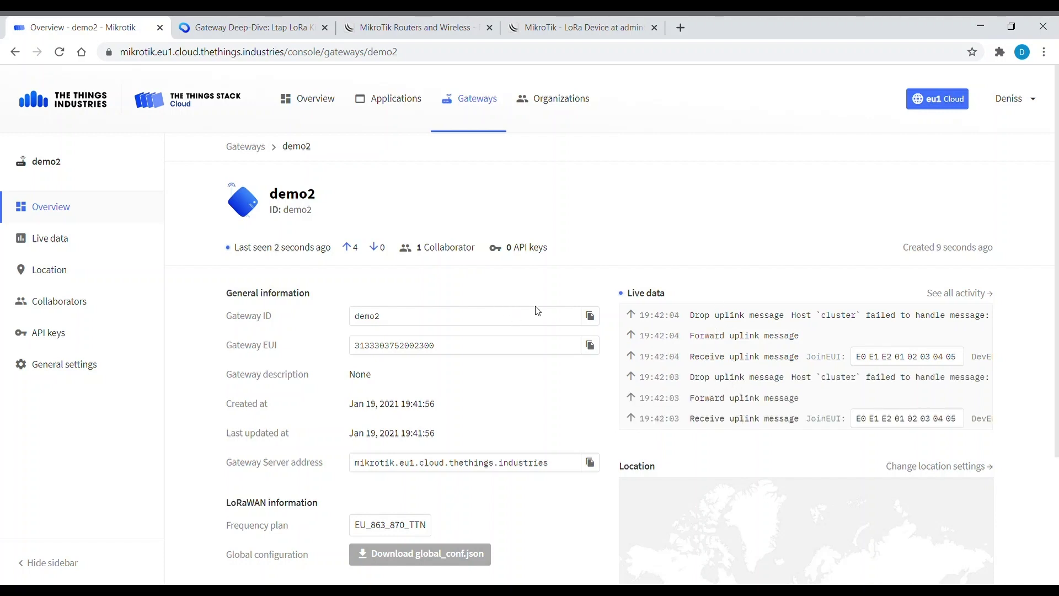
pyautogui.click(247, 148)
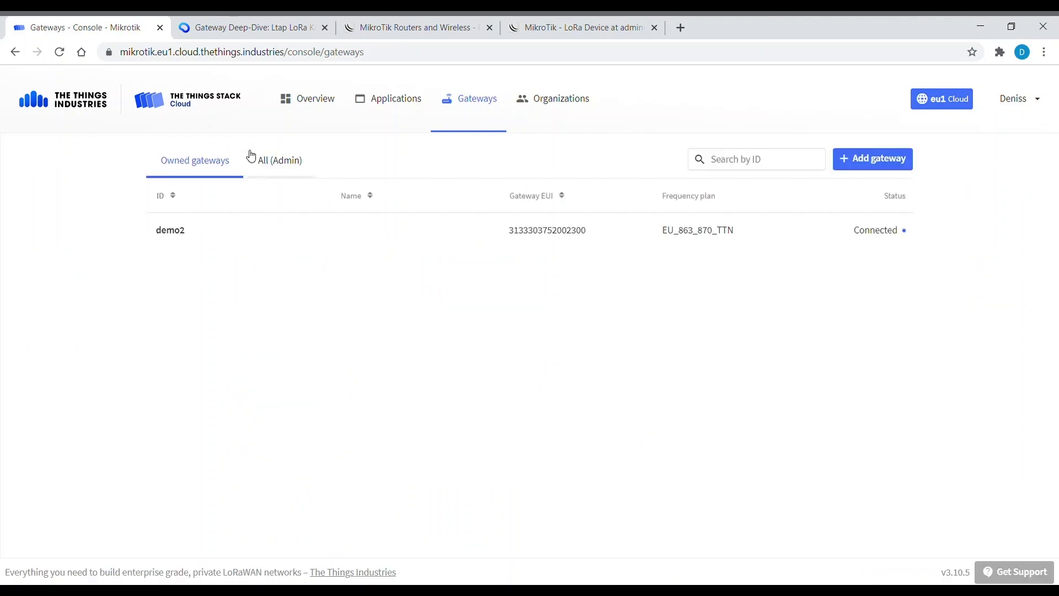